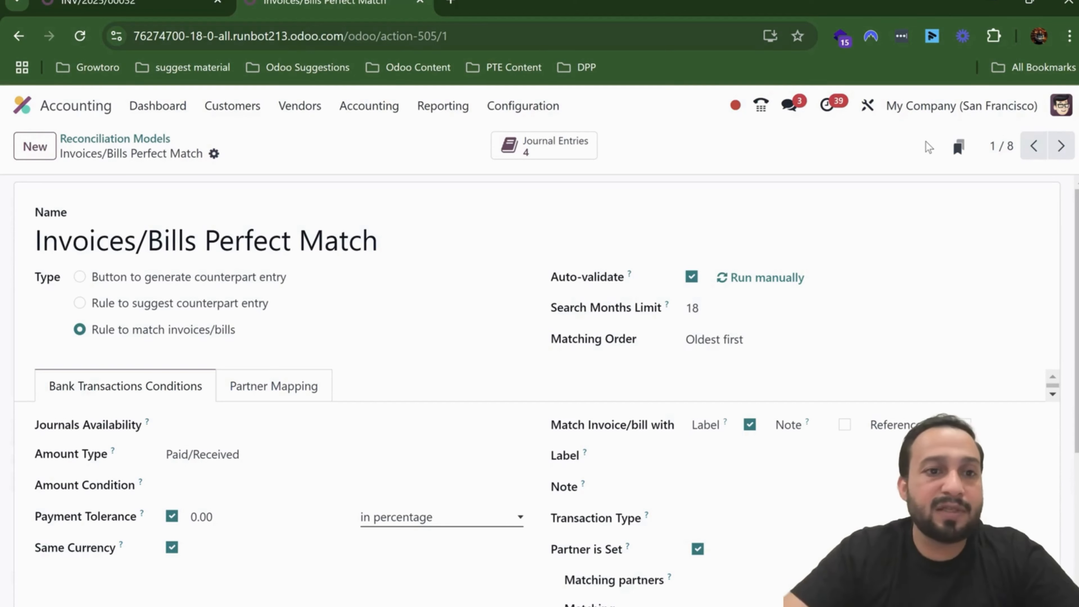
Step: Create a reconciliation model named "Bank Fee Test" of type Rule to suggest counterpart entry with Auto-validate enabled
left_click(35, 147)
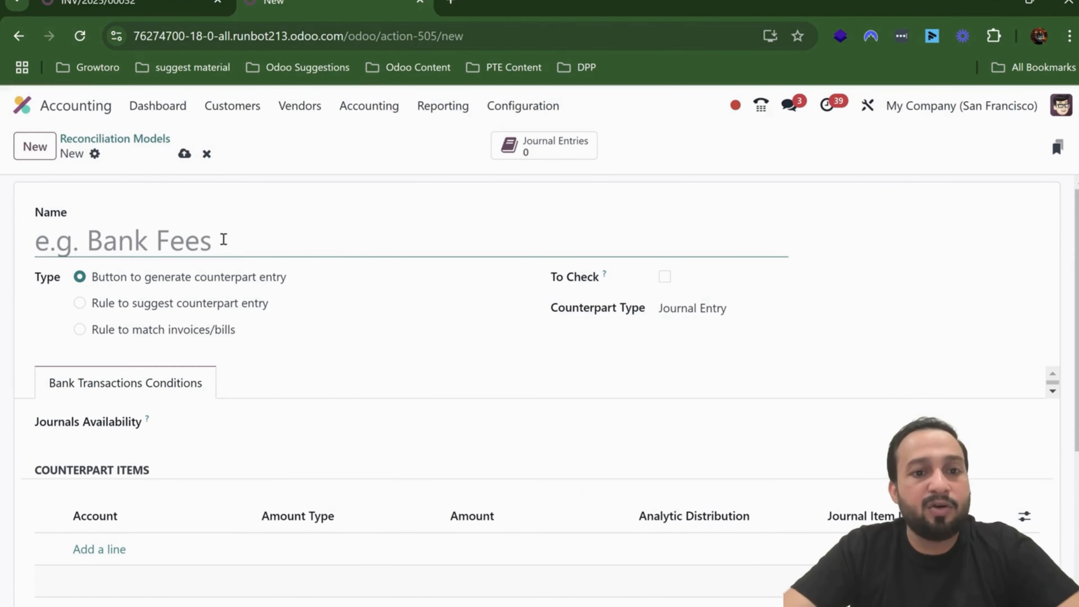
type("BAn")
key("BackSpace")
key("BackSpace")
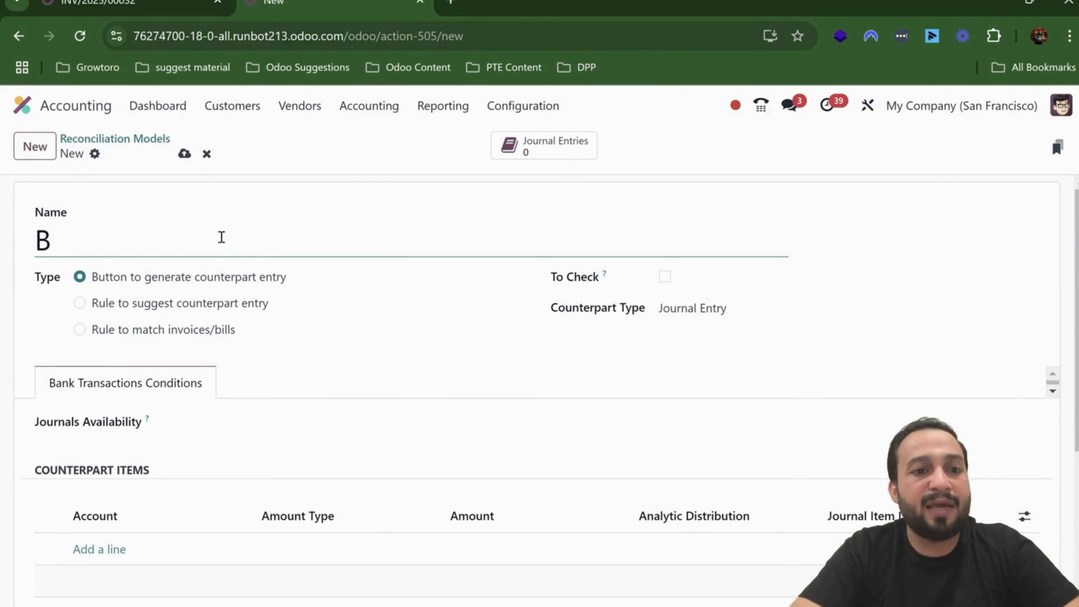
type("ank Fee Test")
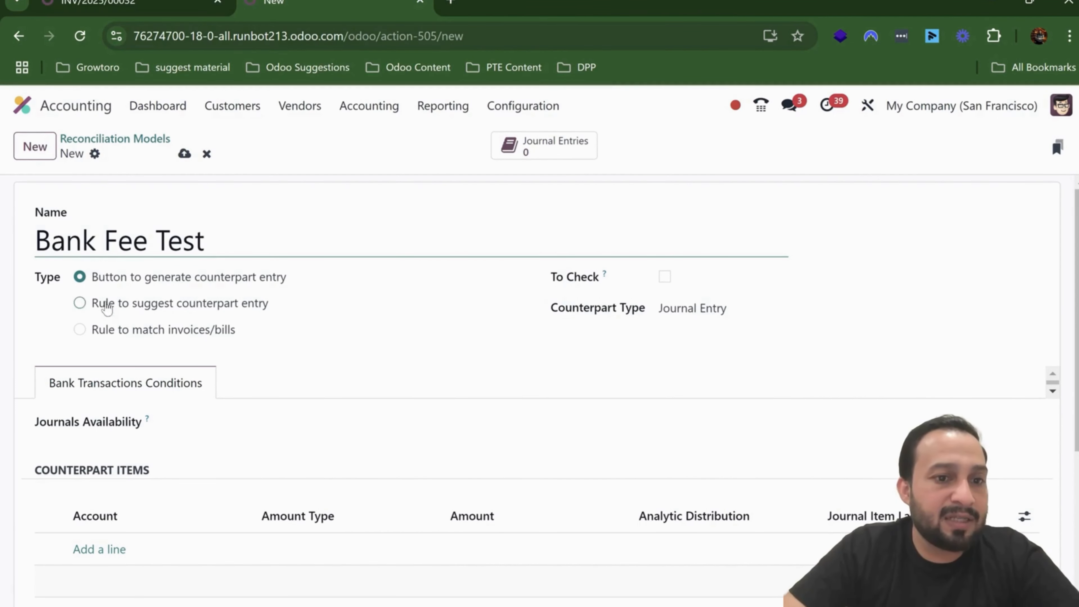
left_click(79, 303)
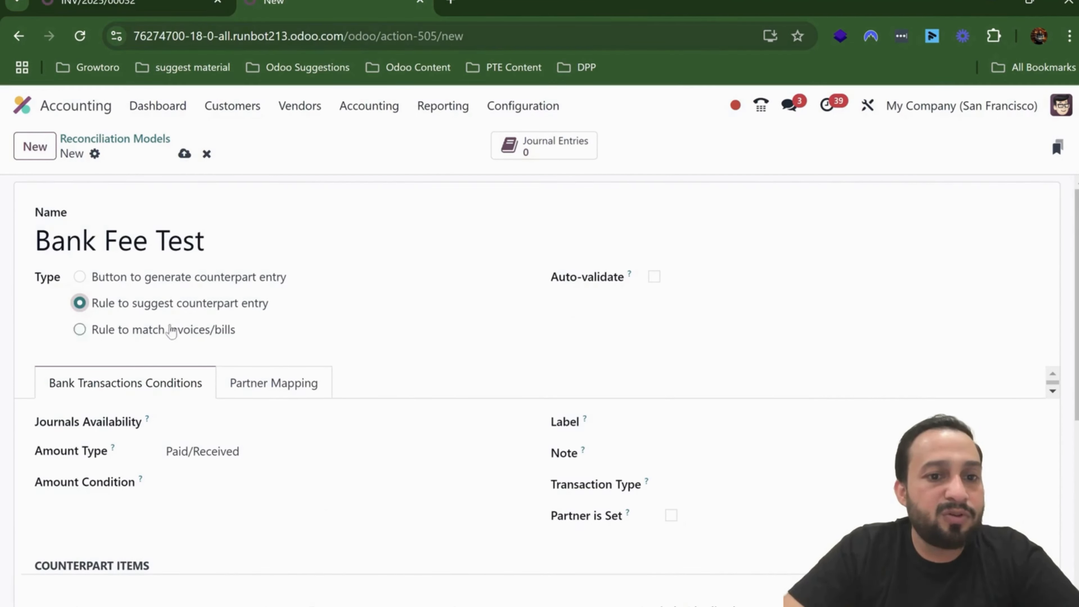
left_click(654, 277)
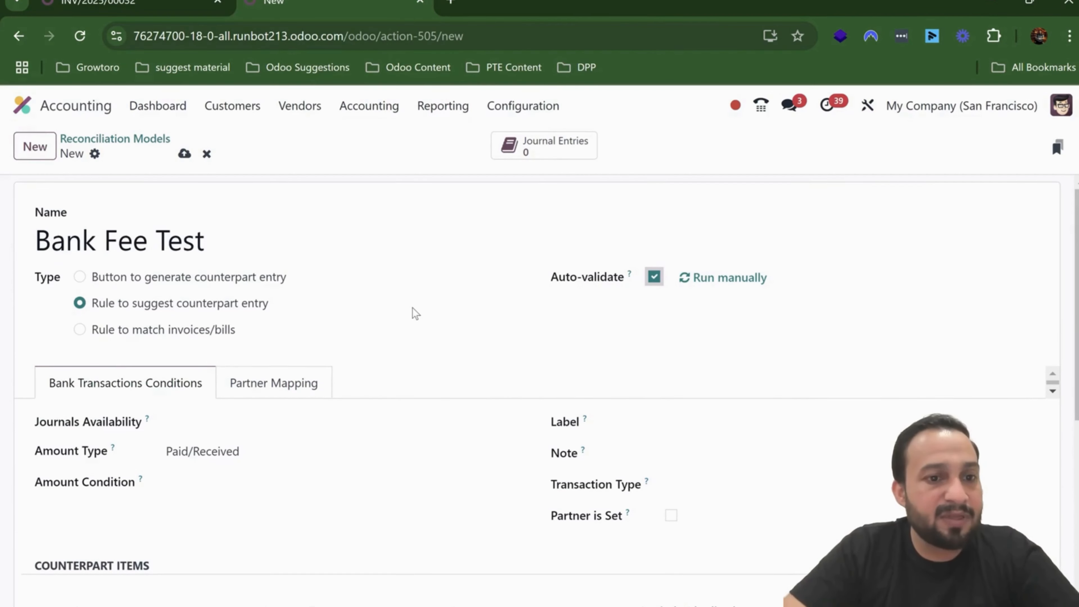
Step: Limit the model's journal availability to the Bank journal
scroll(335, 378, "down", 2)
left_click(229, 336)
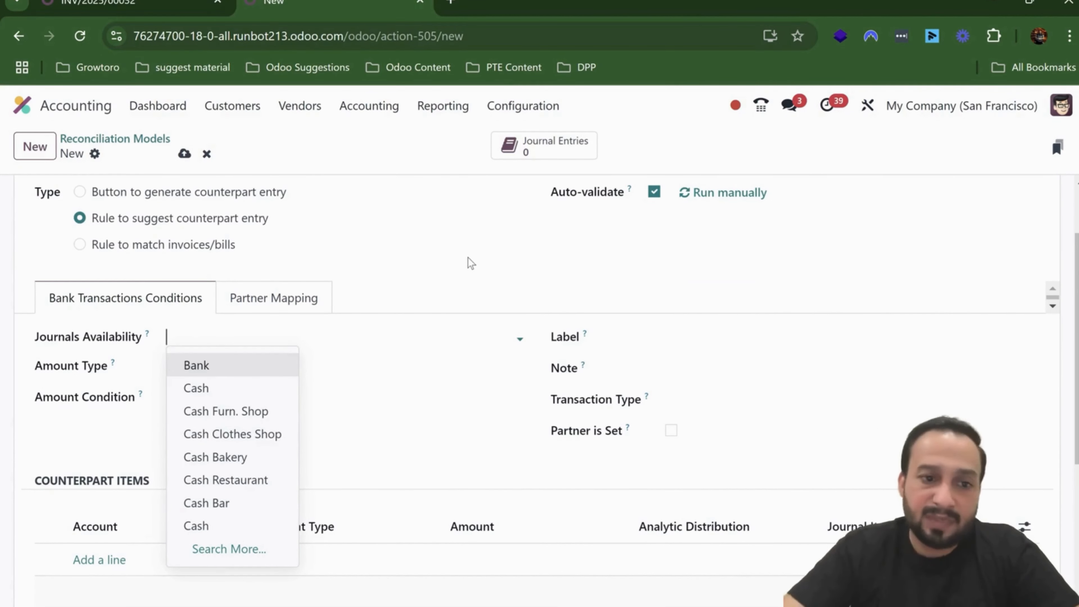
left_click(427, 268)
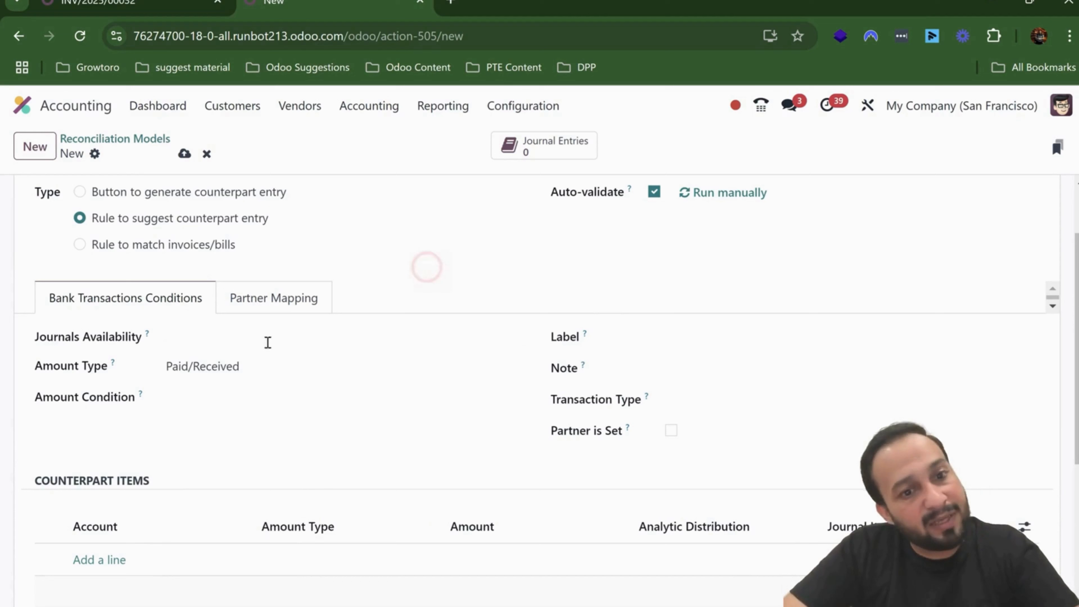
left_click(225, 342)
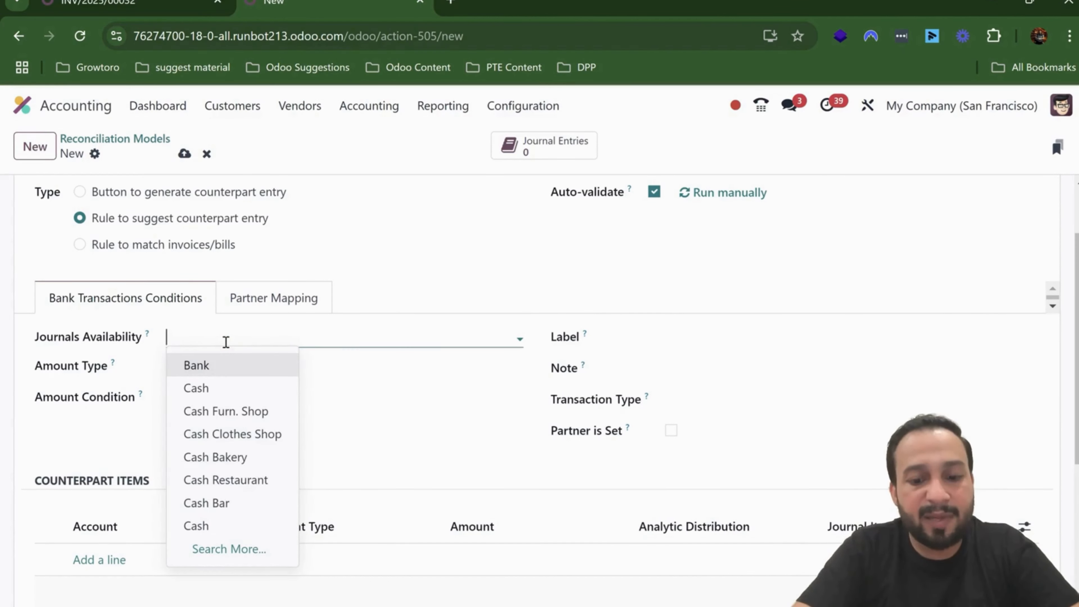
type("bank")
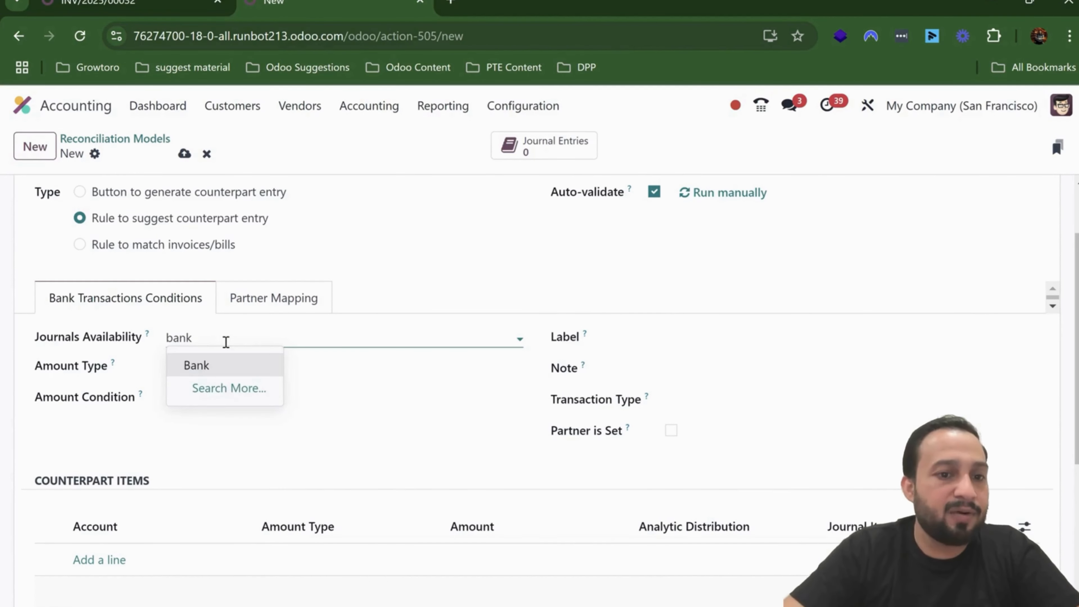
key("Return")
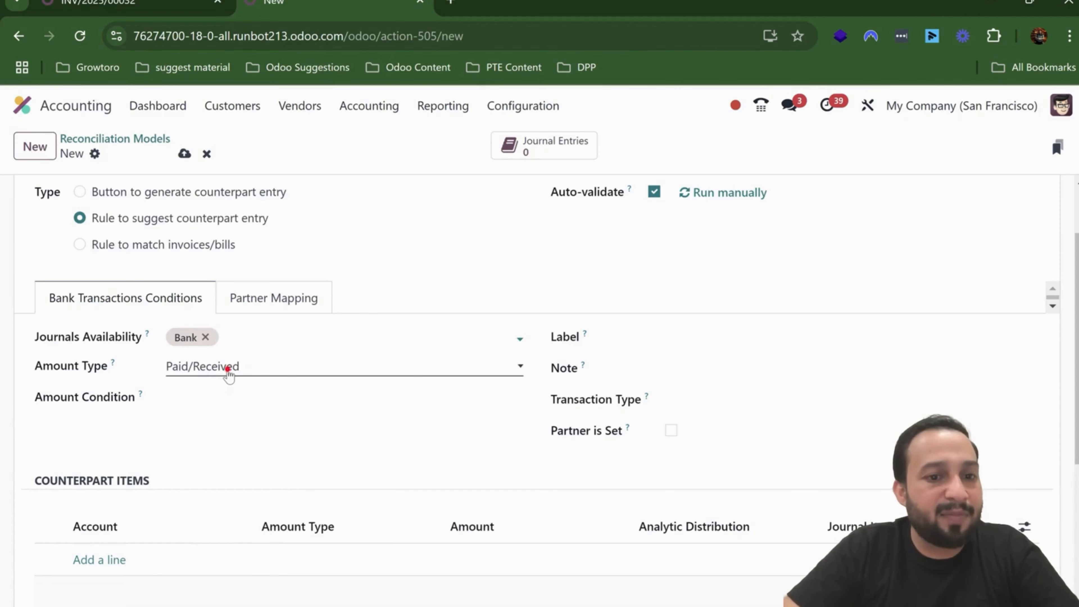
Step: Keep the amount type at Paid/Received and set the amount condition to Is Lower Than 100
left_click(228, 367)
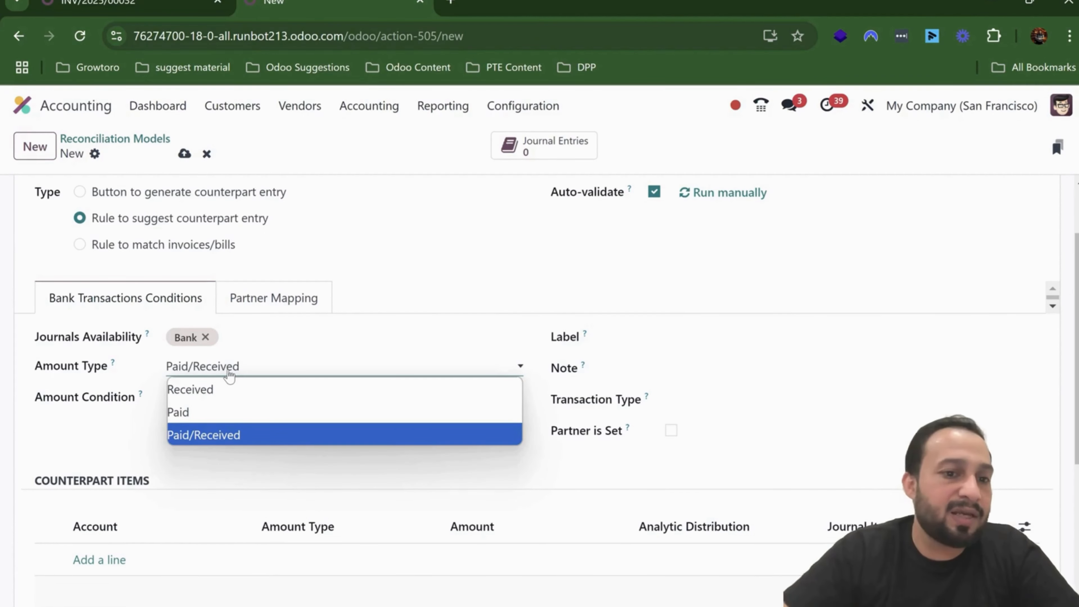
scroll(24, 480, "up", 2)
scroll(332, 333, "down", 4)
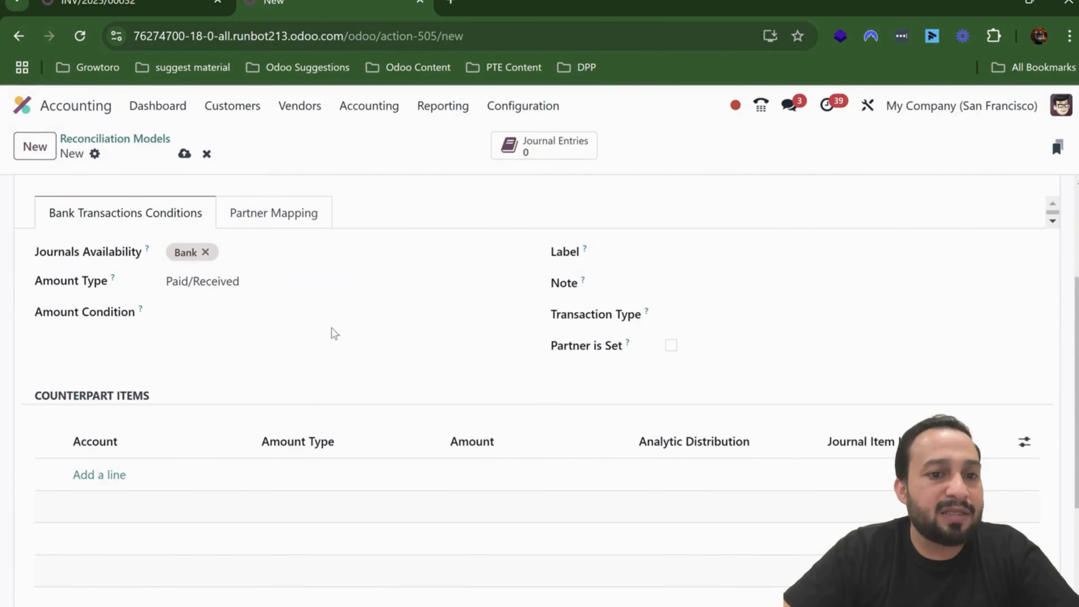
left_click(288, 318)
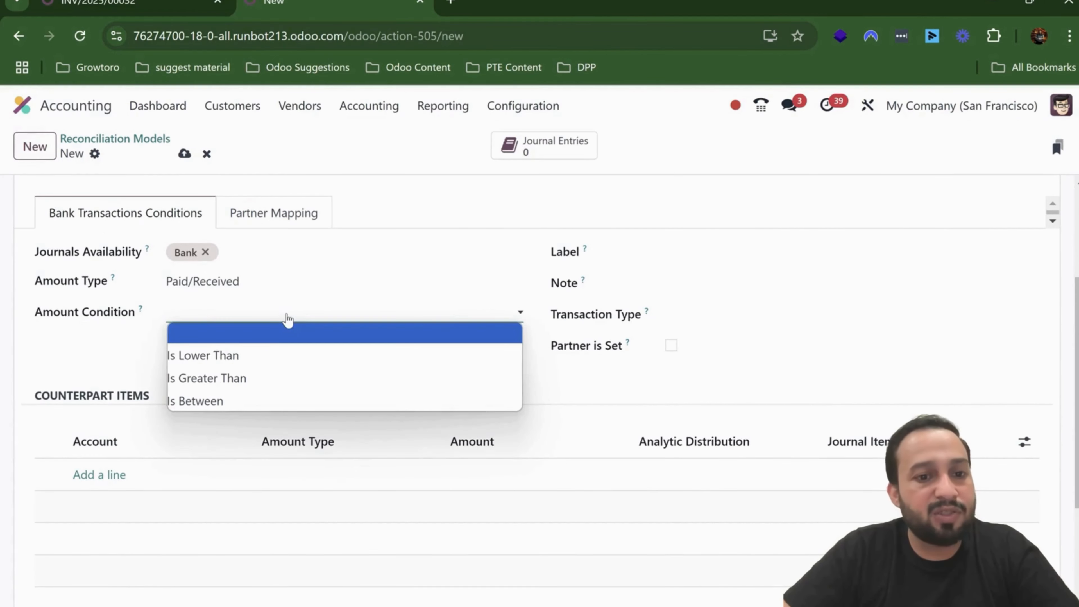
left_click(277, 353)
left_click(388, 312)
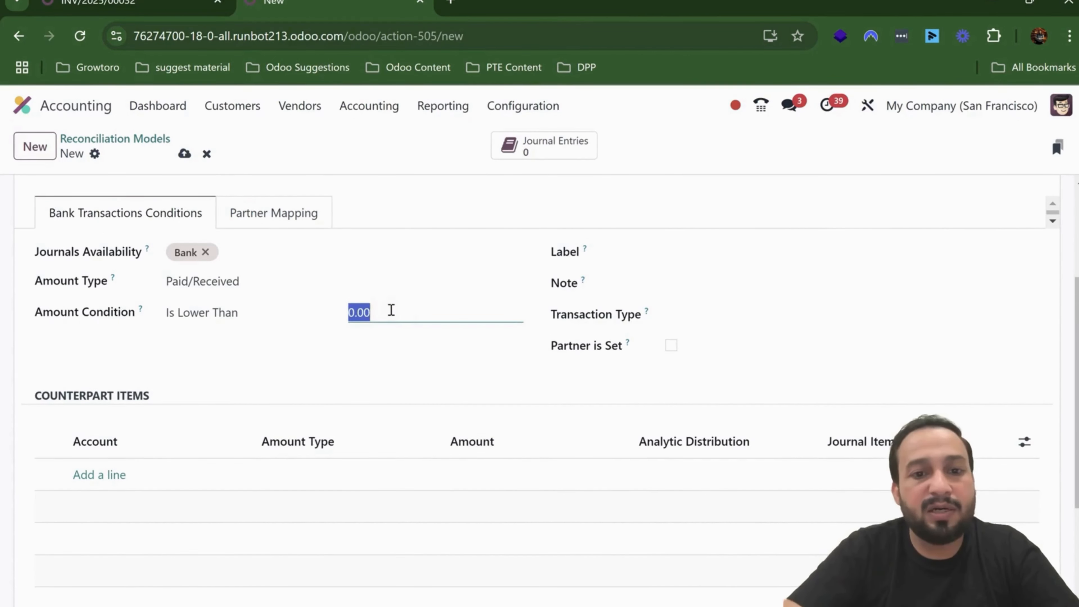
type("100")
left_click(368, 369)
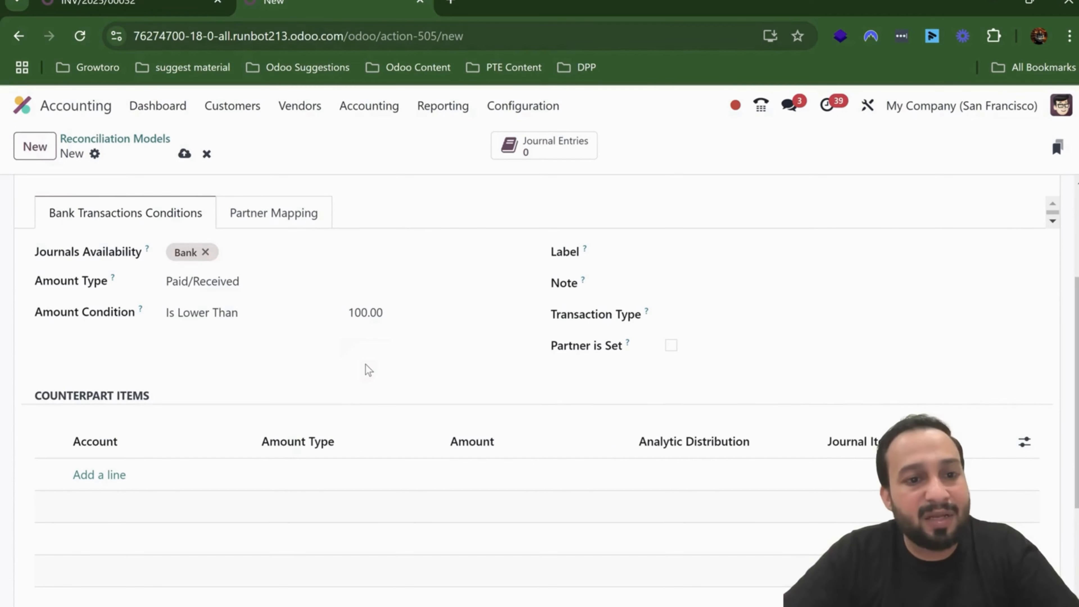
Step: Add a label condition so the transaction label must contain "BNK"
scroll(365, 363, "up", 4)
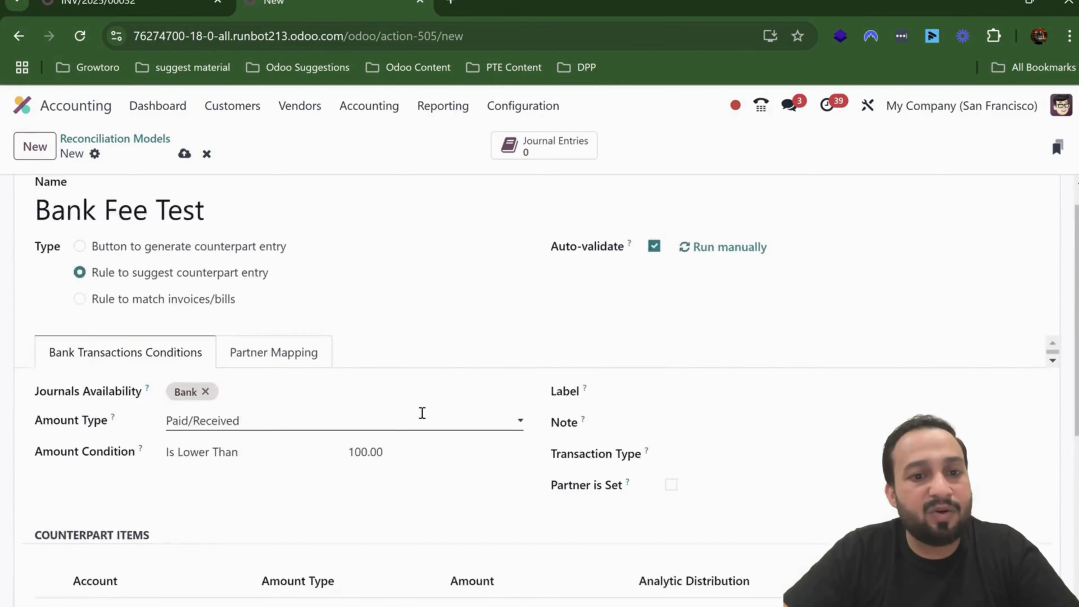
scroll(682, 402, "down", 2)
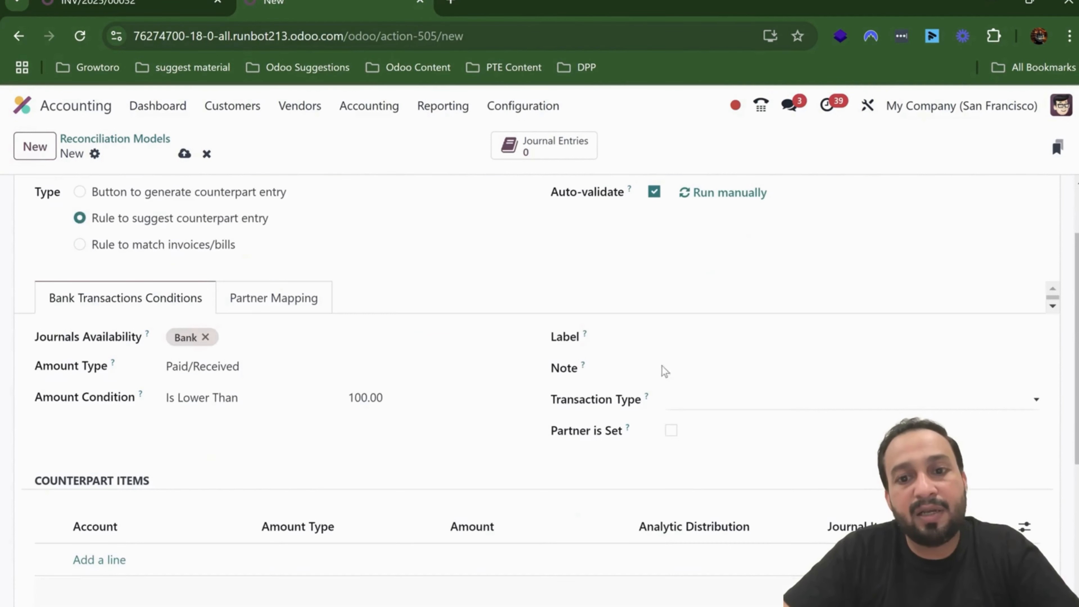
left_click(686, 340)
left_click(701, 381)
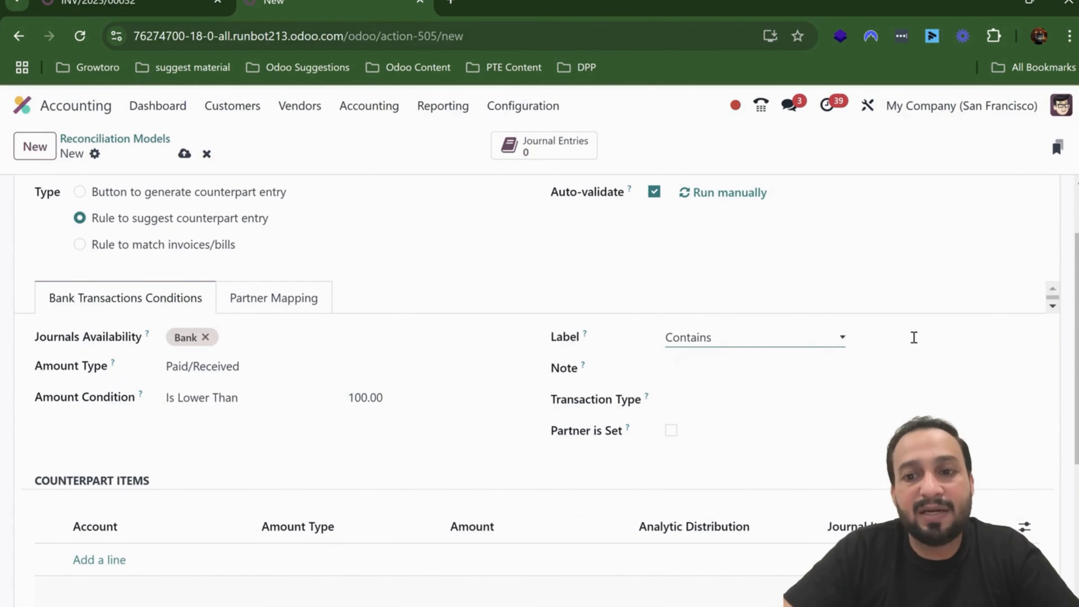
left_click(918, 338)
type("BNK")
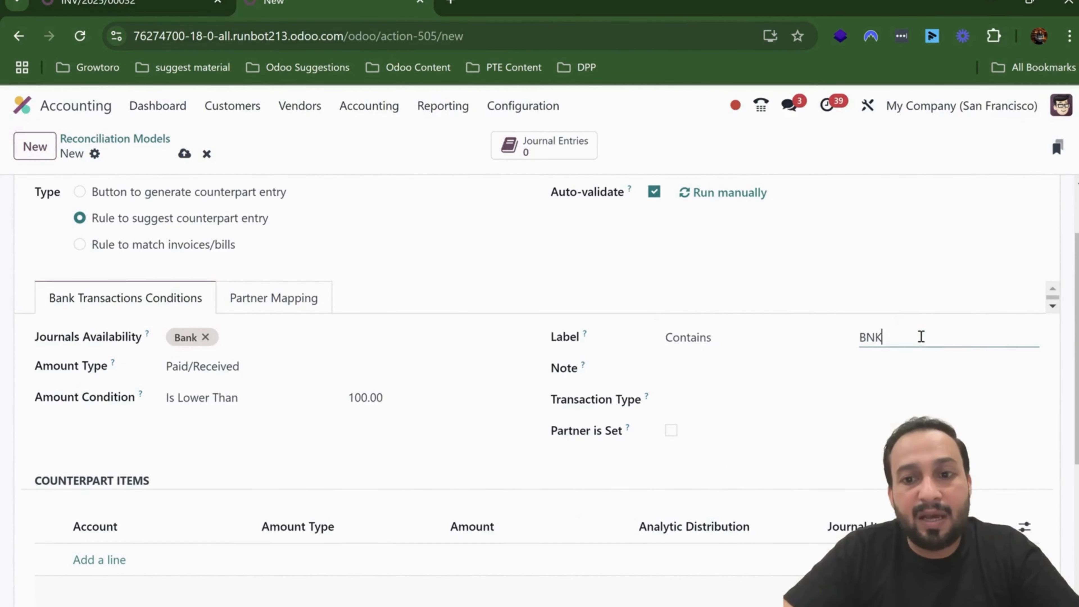
Step: Add a counterpart item on account 620000 Bank Fees and save the reconciliation model
scroll(724, 382, "down", 2)
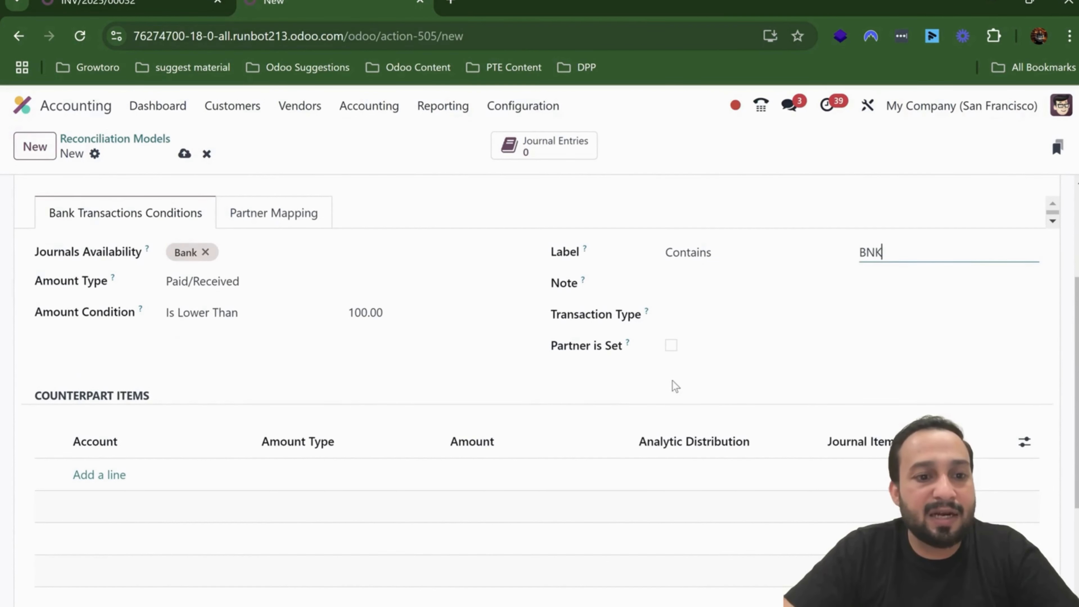
left_click(111, 476)
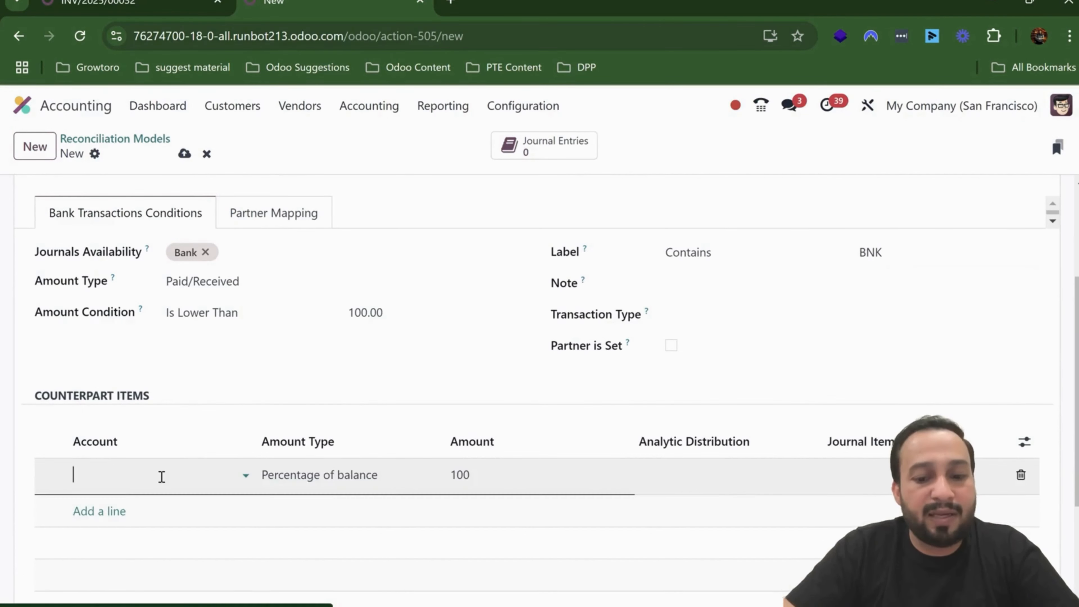
type("bank")
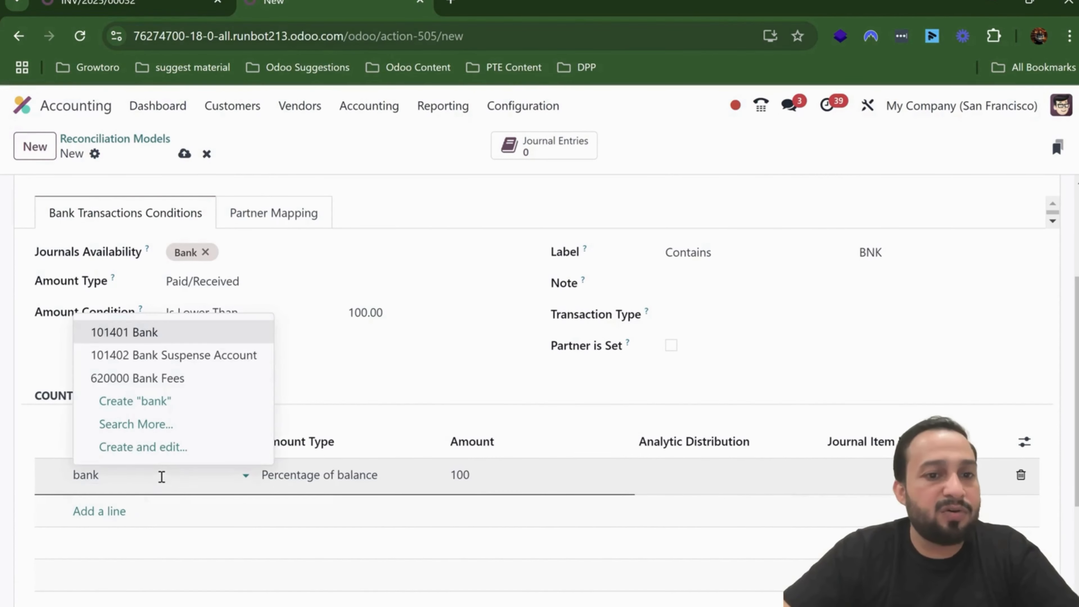
key("Down")
left_click(168, 380)
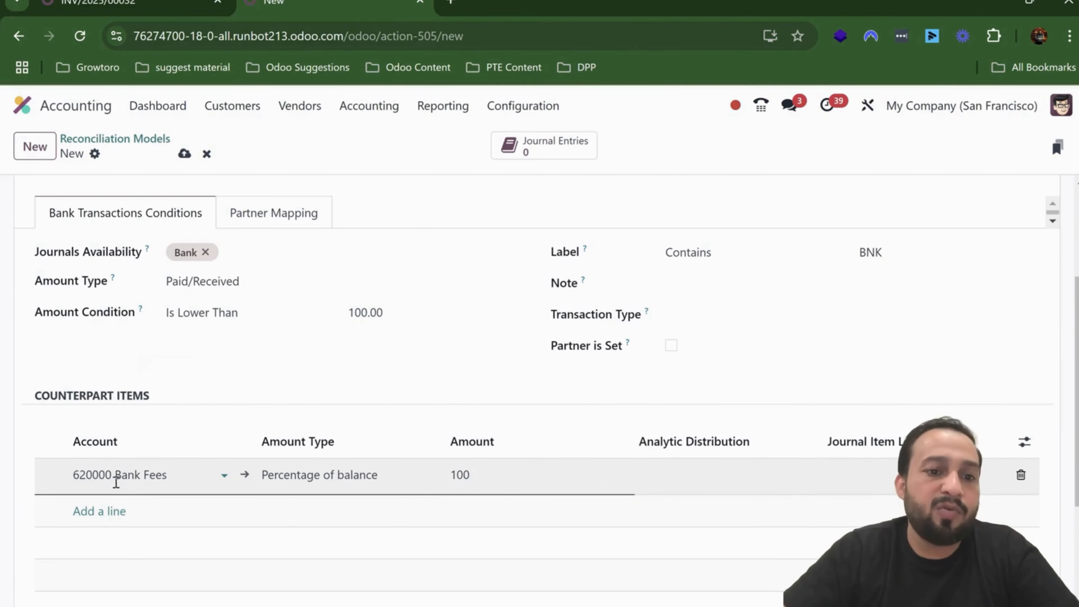
scroll(265, 342, "up", 4)
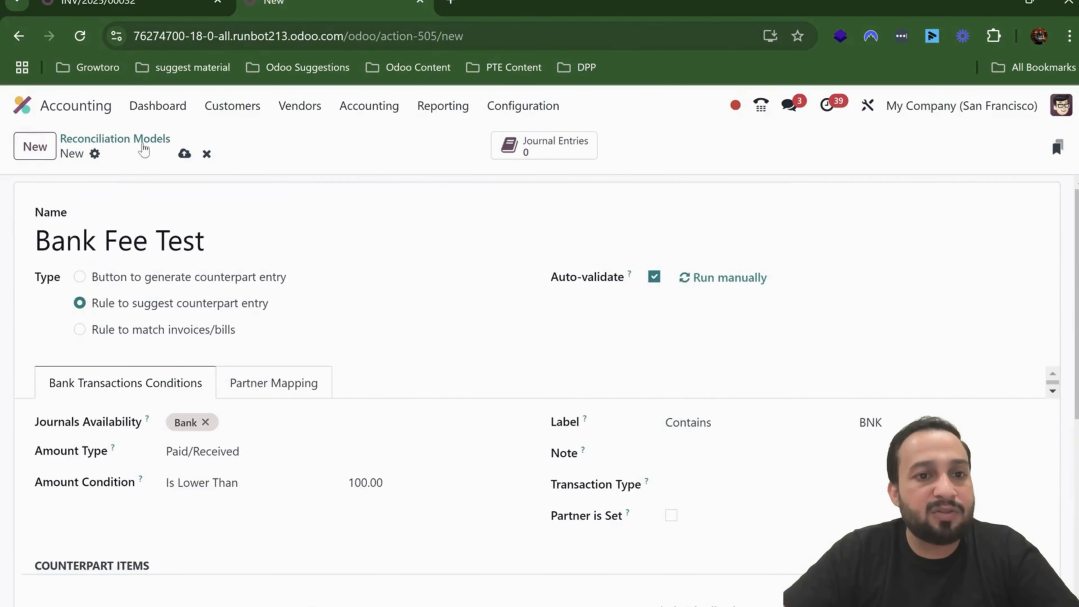
left_click(185, 153)
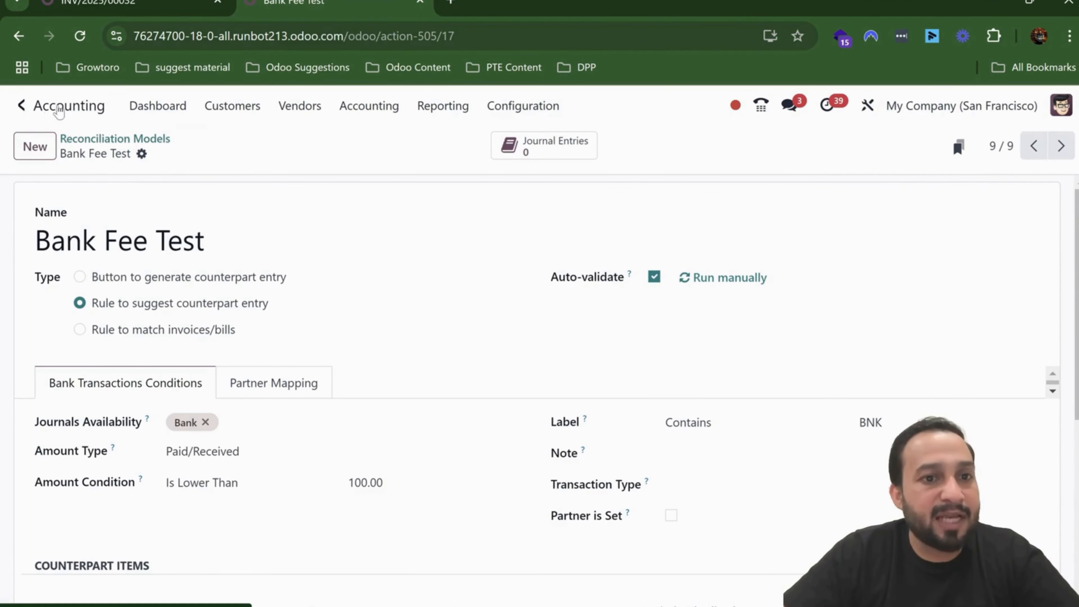
Step: Reopen the Bank Fee Test model from the reconciliation models list and review its conditions and counterpart item
left_click(158, 106)
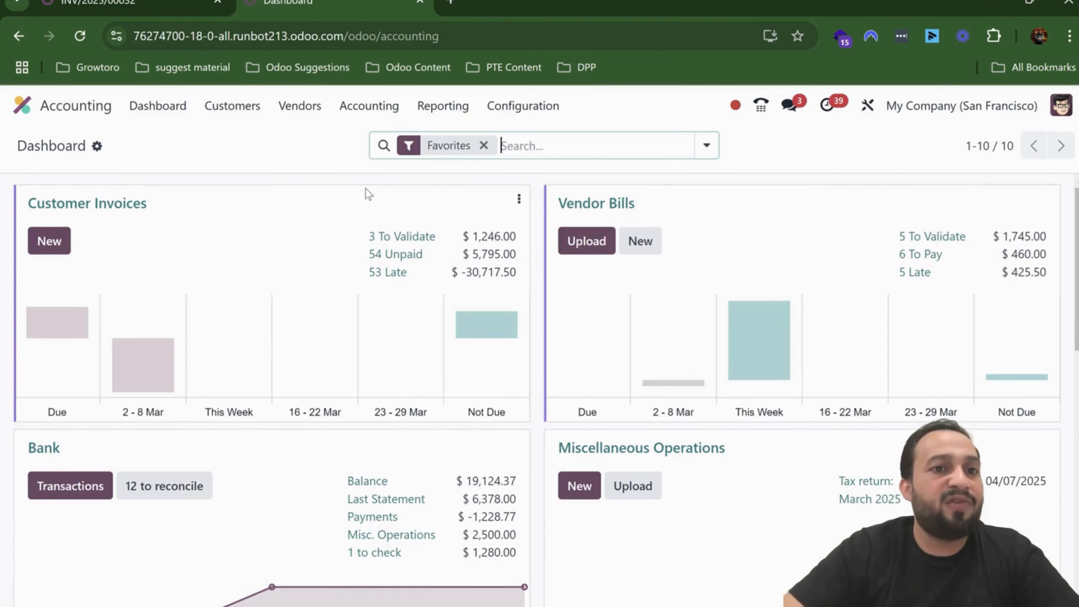
left_click(128, 3)
left_click(289, 3)
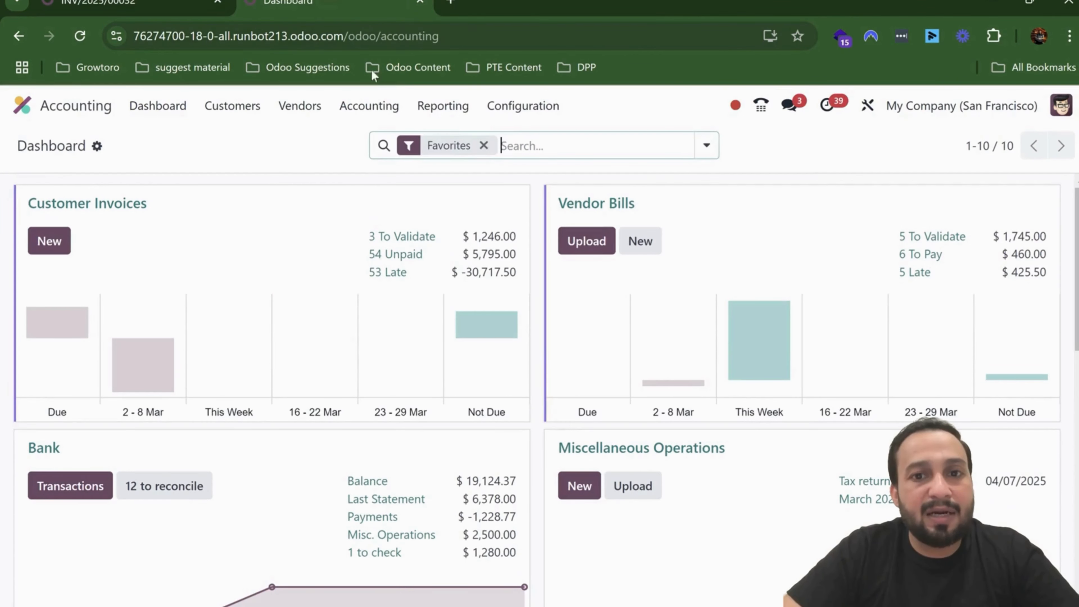
left_click(518, 105)
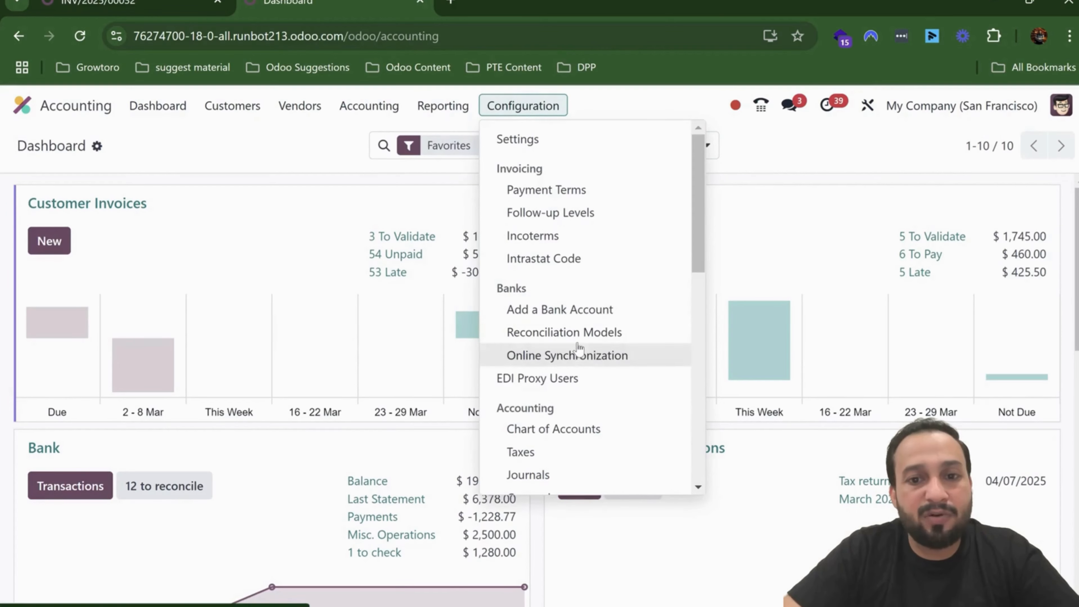
left_click(577, 332)
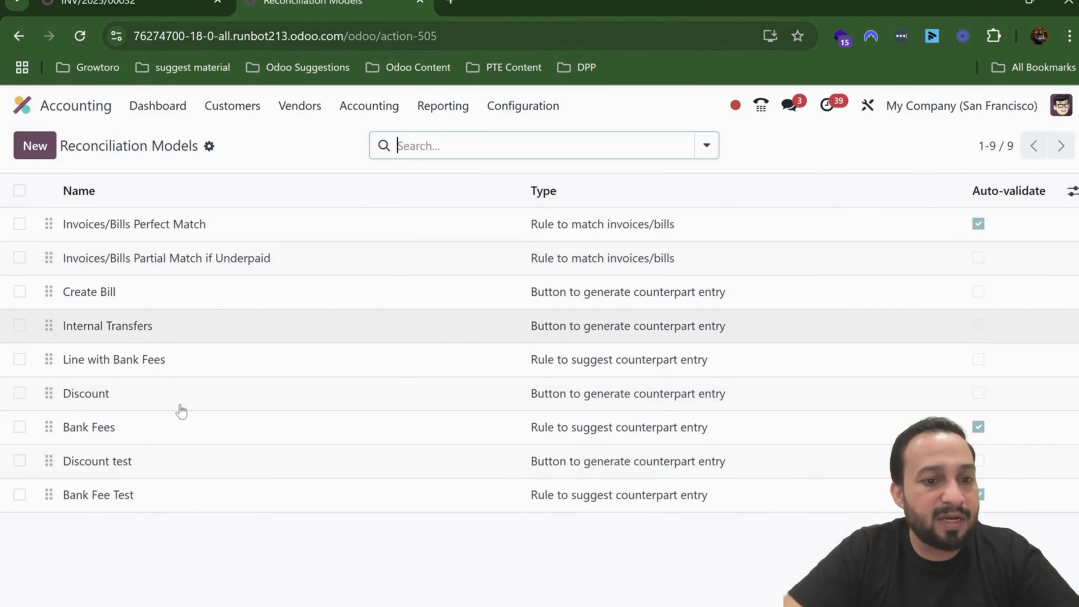
left_click(188, 494)
scroll(489, 396, "down", 2)
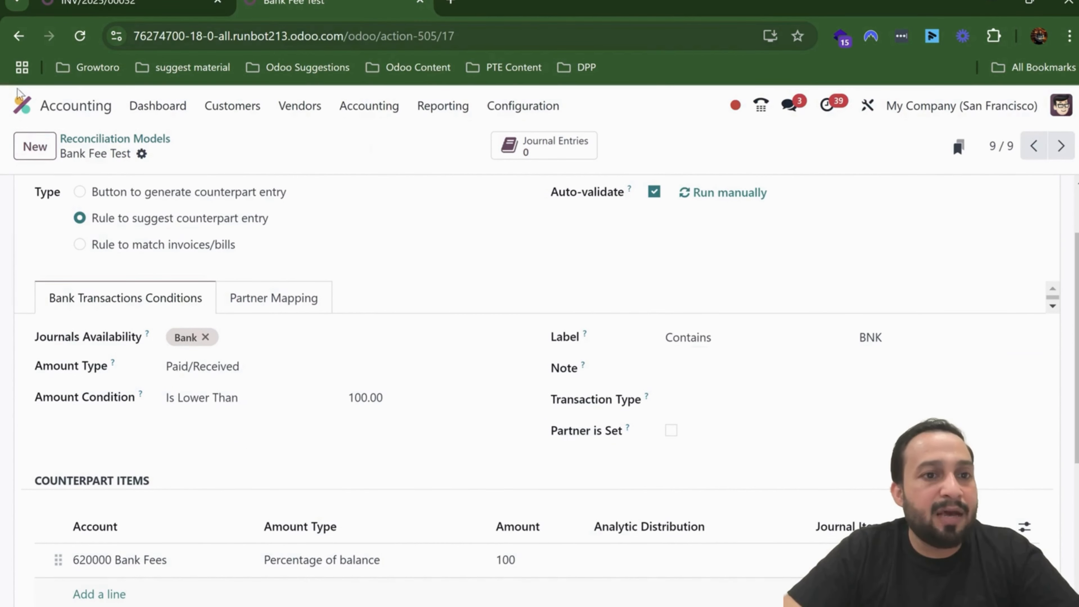
Step: Return to the accounting dashboard, open the Bank journal's reconciliation view and start a new transaction
left_click(166, 107)
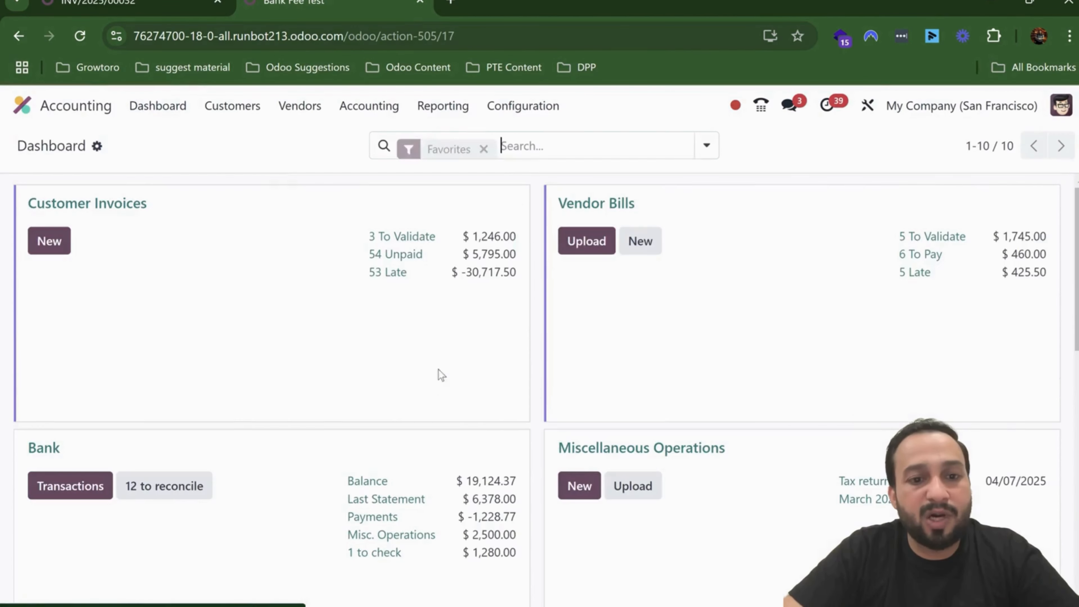
scroll(480, 422, "down", 5)
scroll(183, 377, "up", 4)
left_click(46, 364)
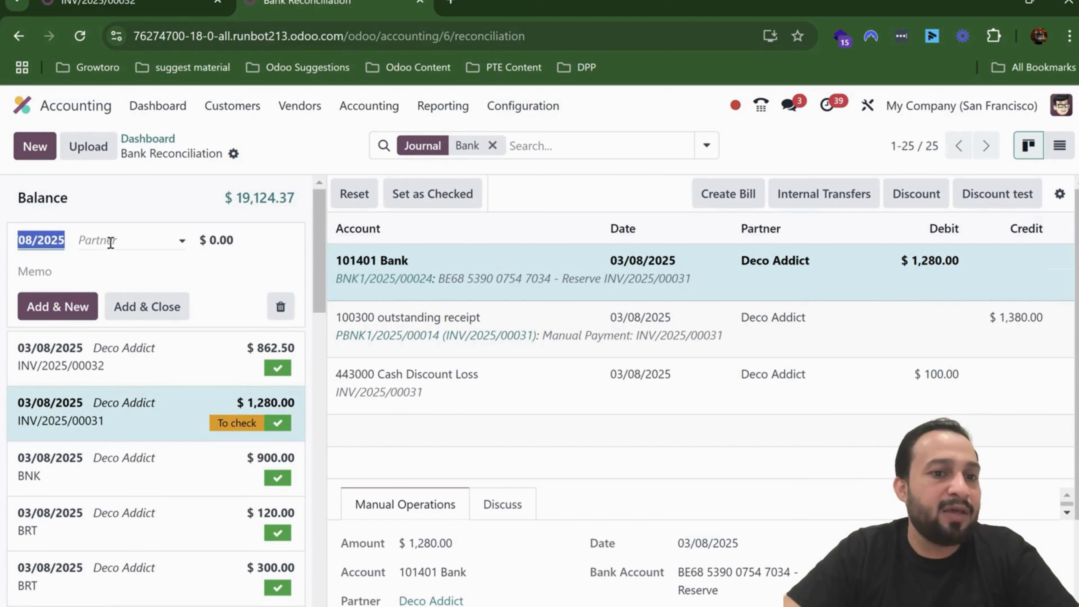
Step: Add a $30.00 bank transaction for partner Deco Addict with the memo "BNK" and close the entry form
left_click(112, 240)
type("deco")
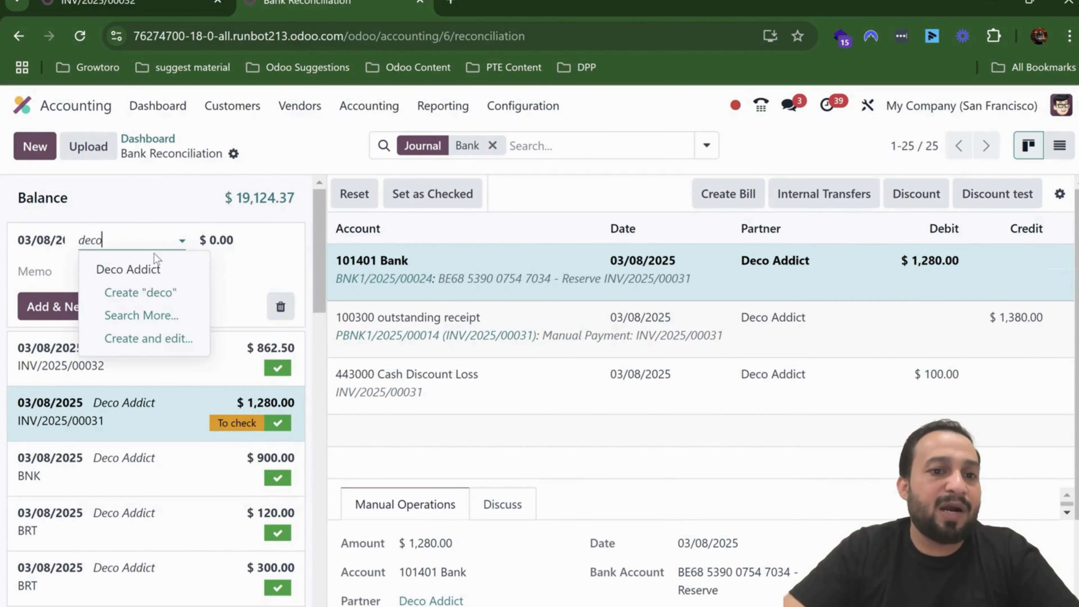
left_click(197, 269)
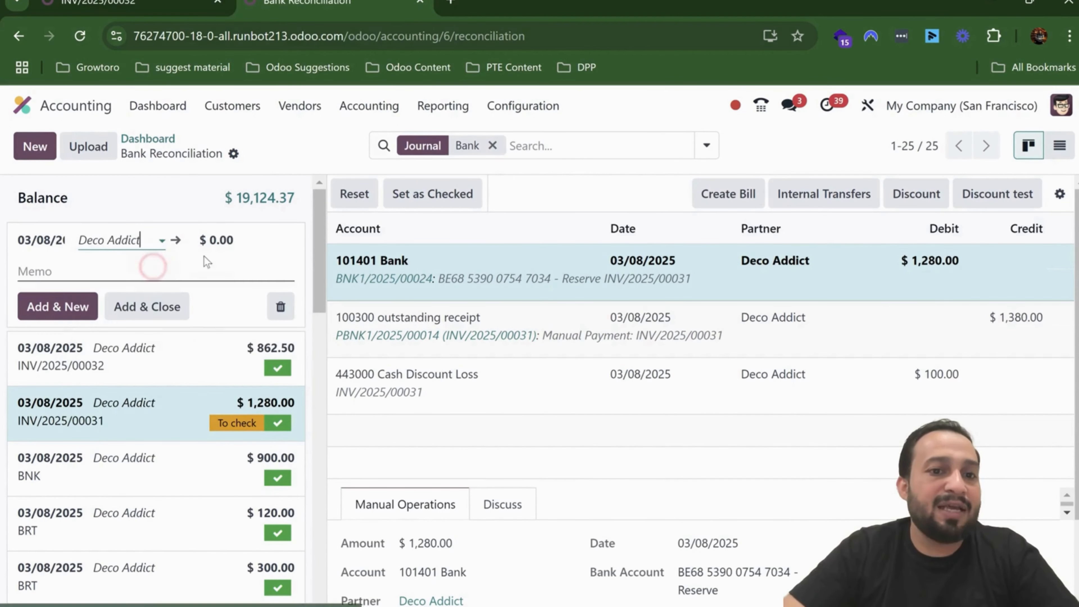
left_click(235, 240)
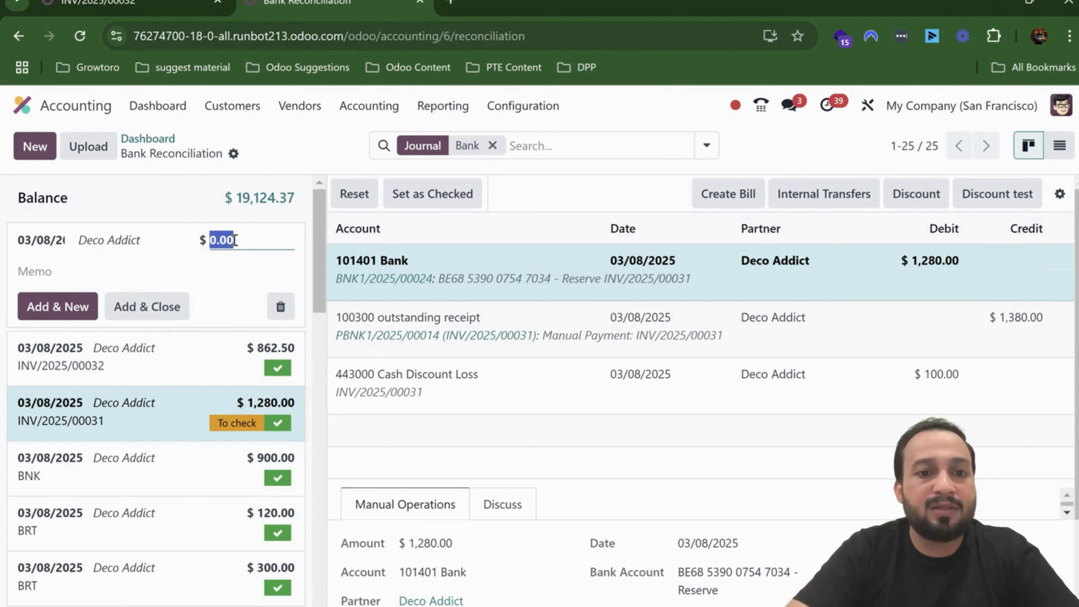
type("30")
key("Tab")
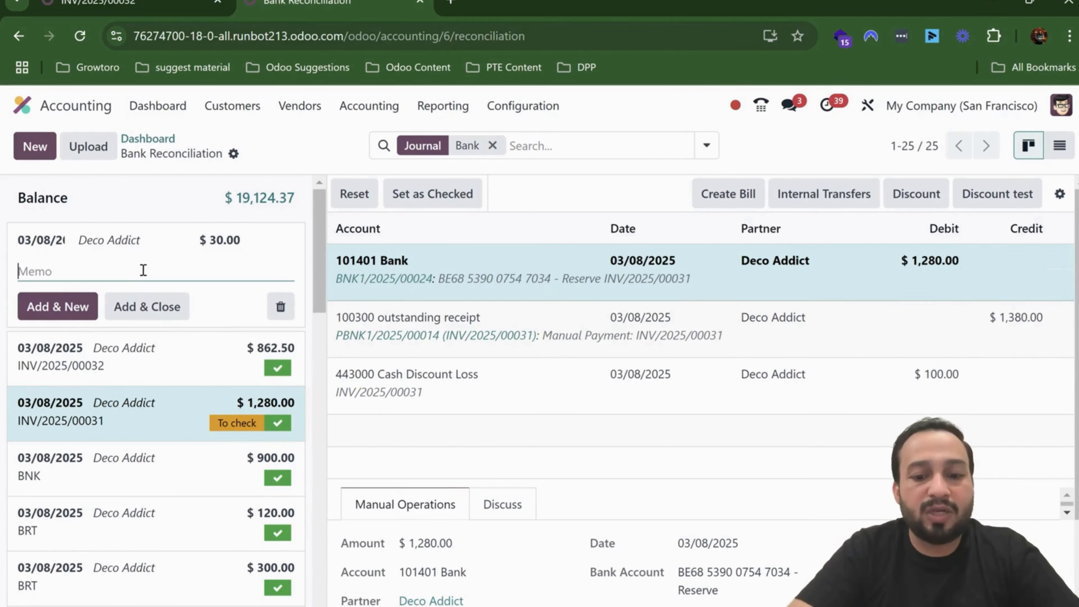
type("BNK")
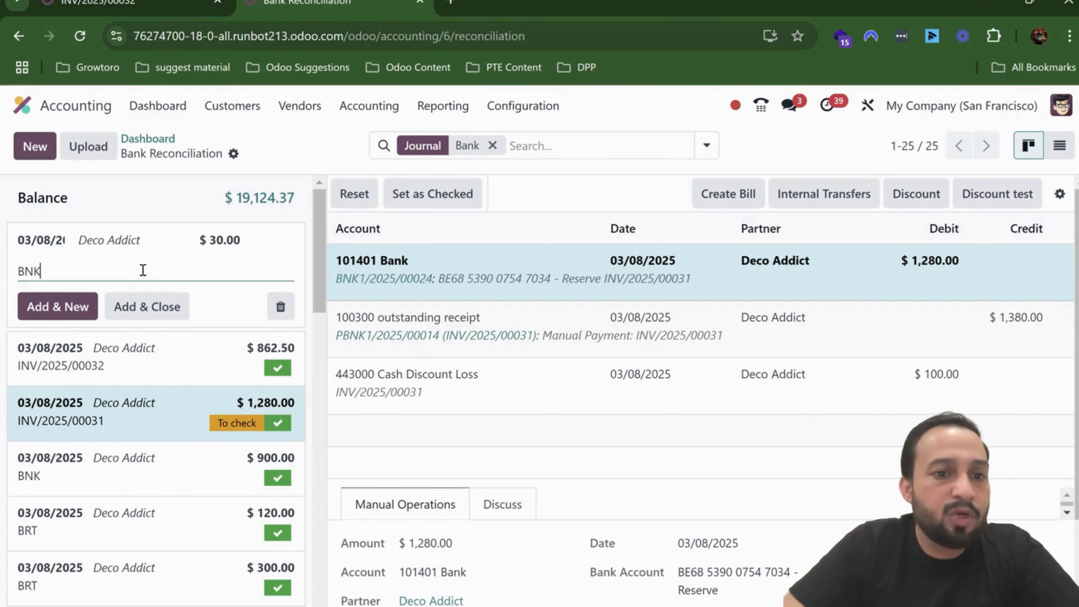
left_click(137, 297)
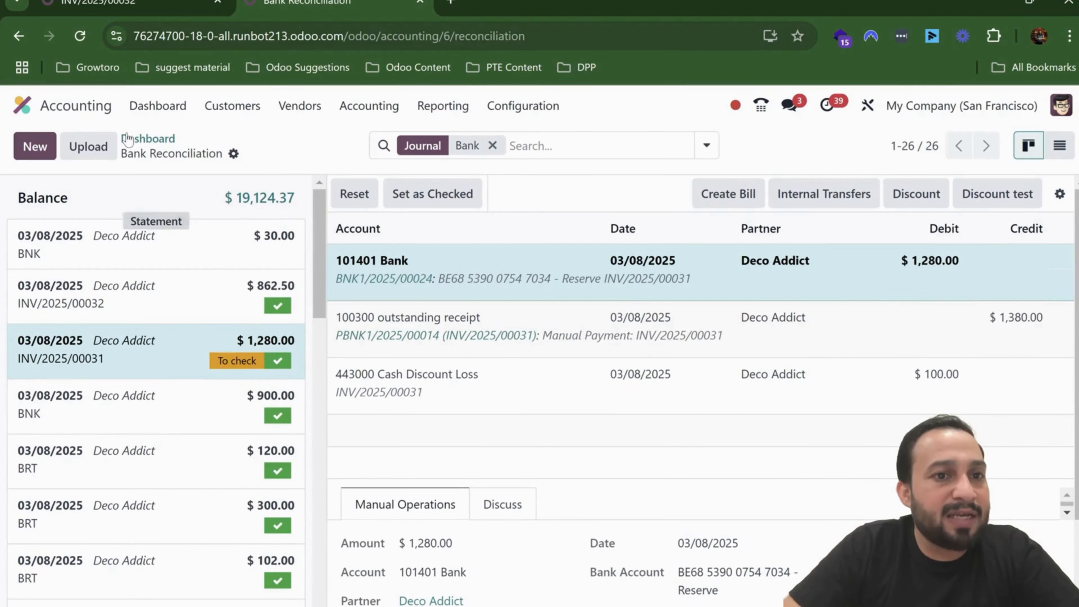
Step: Reload the bank reconciliation view and open the new $30.00 BNK transaction to check its journal items
left_click(80, 36)
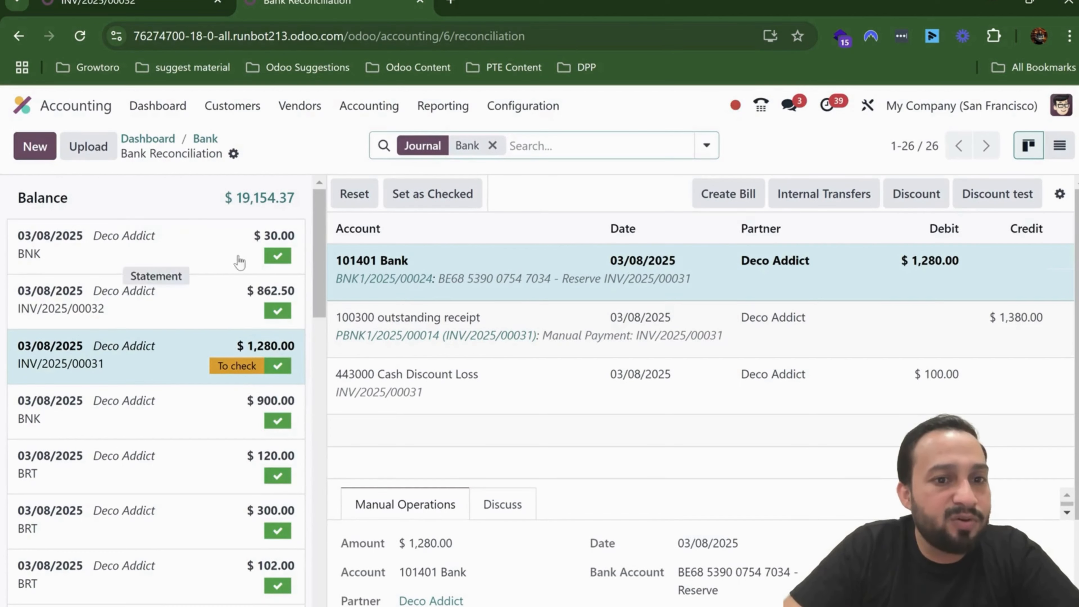
left_click(268, 255)
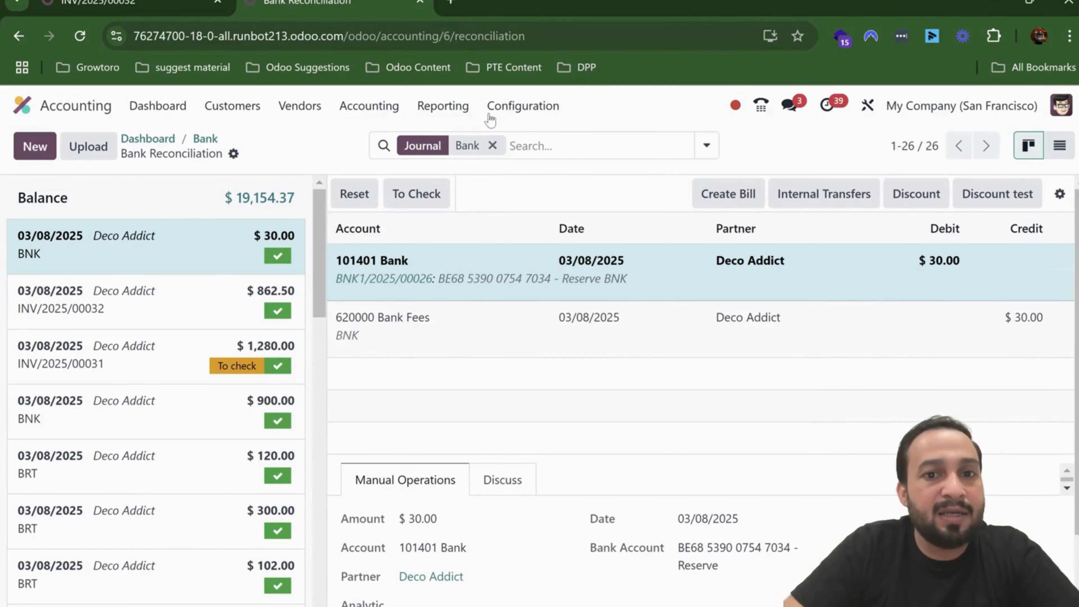
Step: Open the General Ledger report and examine the entries under account 620000 Bank Fees
left_click(442, 105)
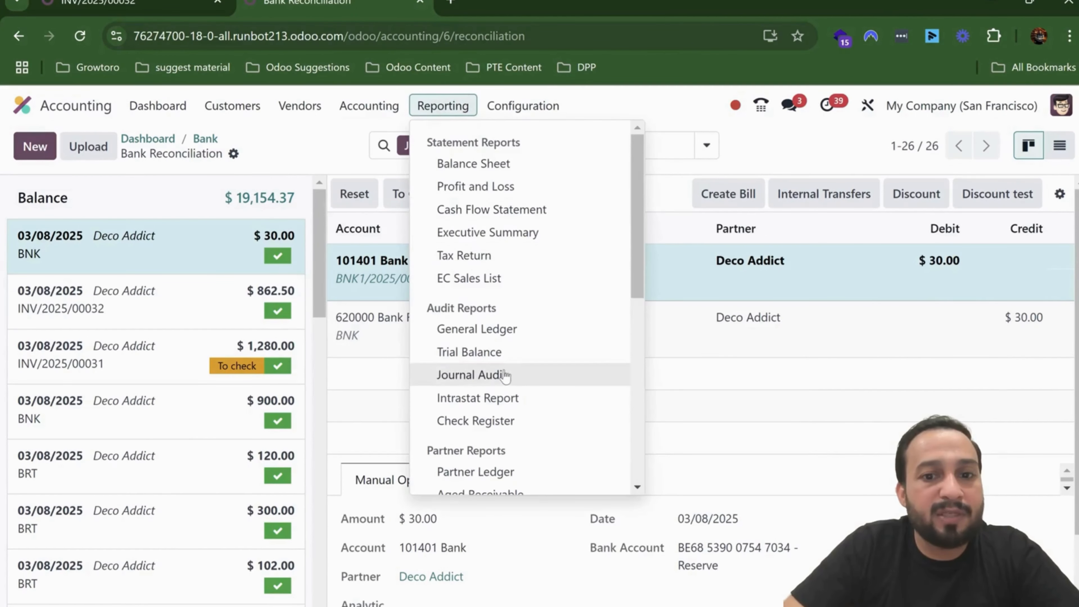
left_click(507, 334)
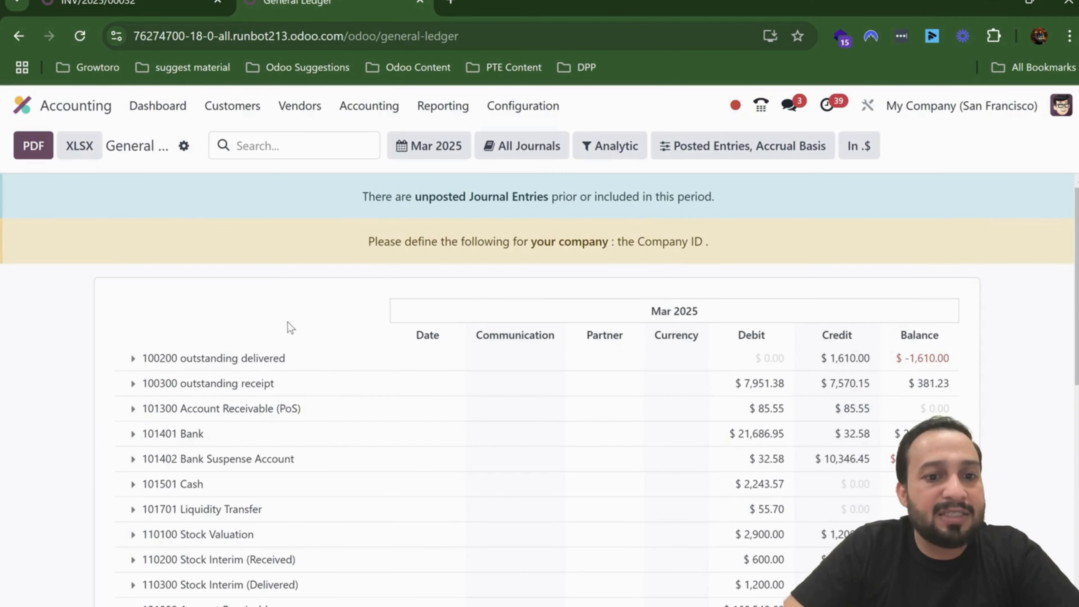
scroll(297, 377, "down", 5)
scroll(293, 374, "down", 3)
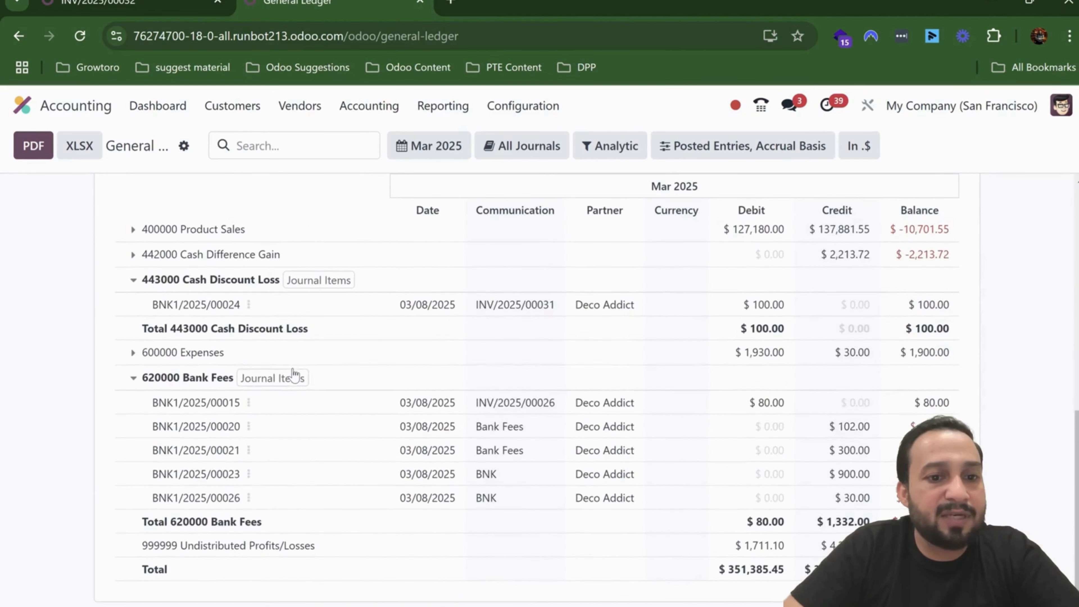